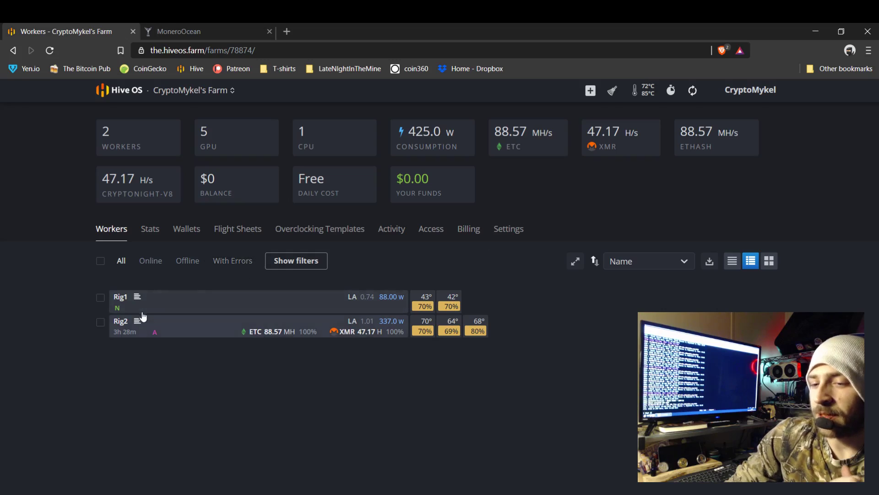
Step: Open Rig1's worker page from the Workers list
click(120, 304)
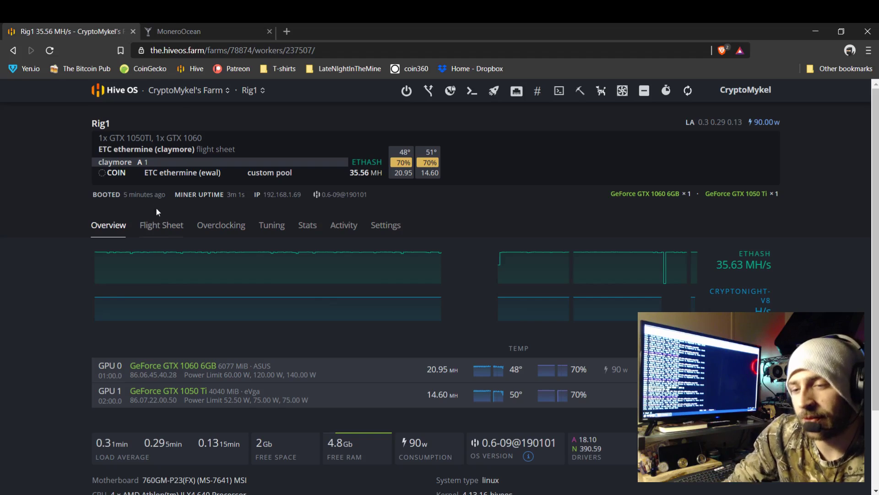
Step: Delete the ETH/XMR flight sheet from Rig1's flight sheets and return to the workers overview
click(174, 229)
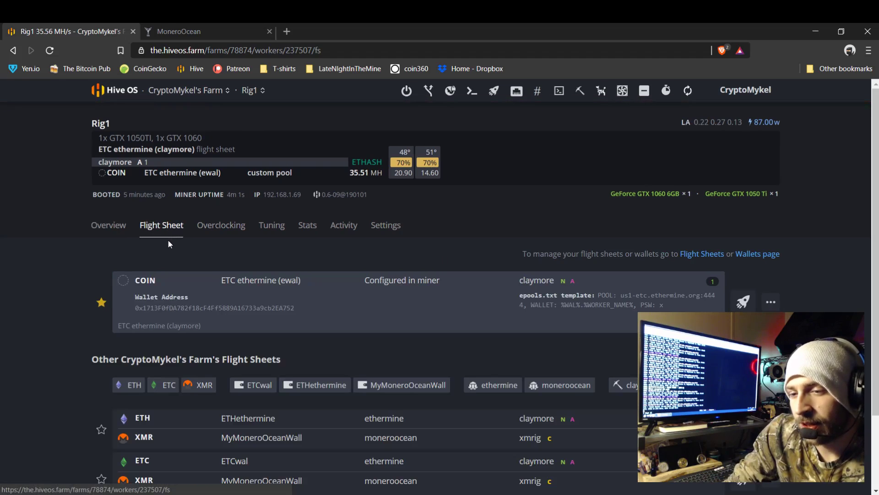
scroll(169, 240, down, 1)
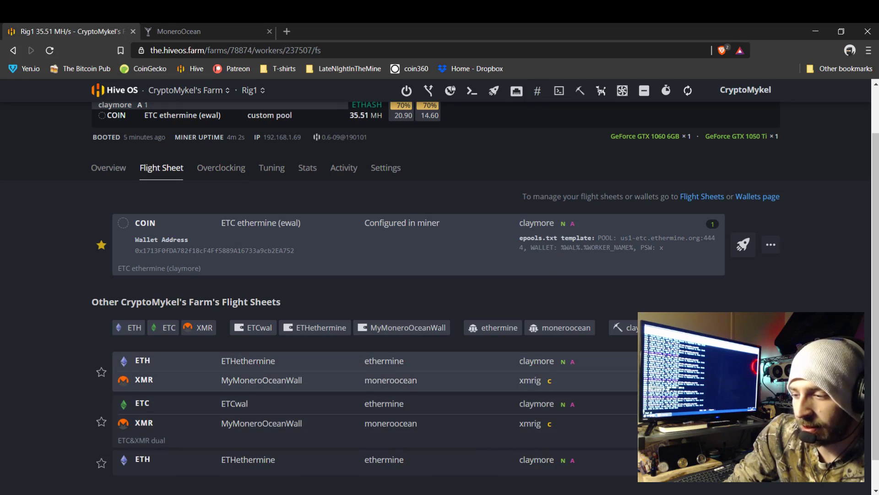
click(743, 371)
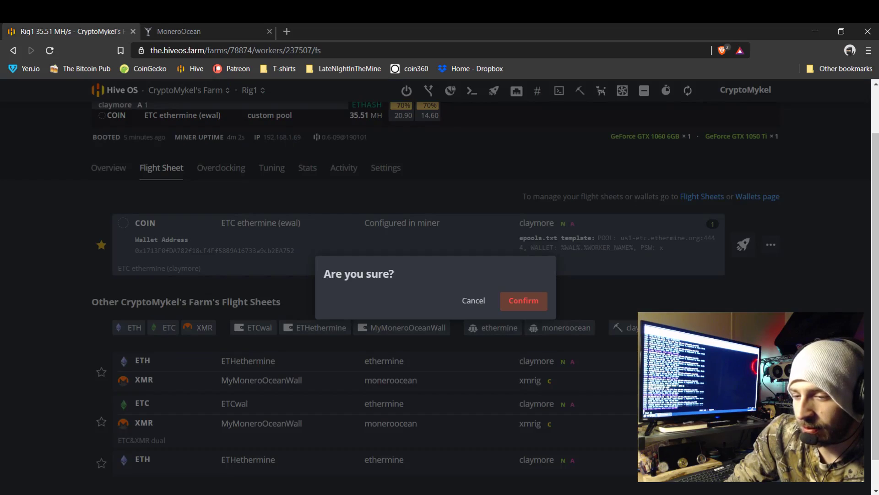
click(526, 302)
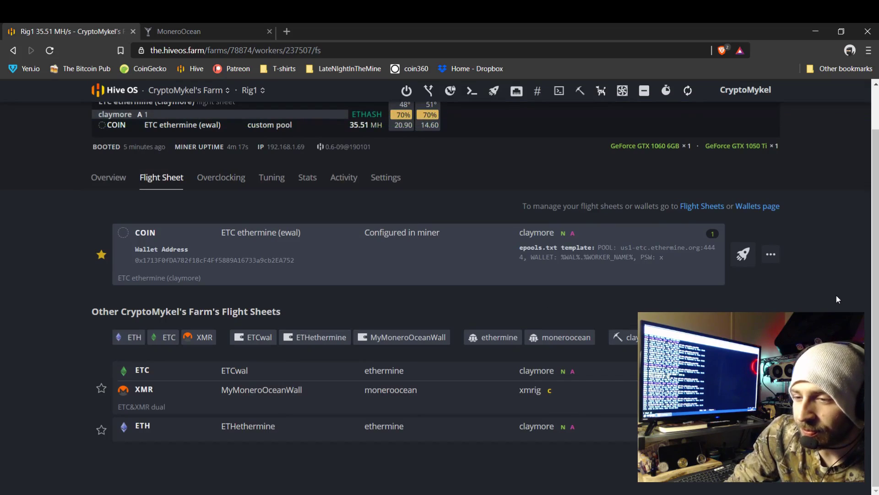
scroll(836, 296, up, 1)
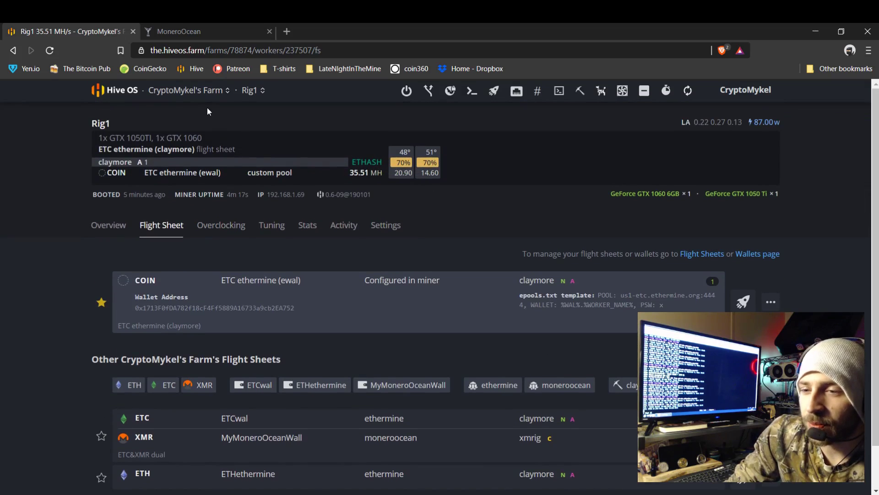
click(188, 91)
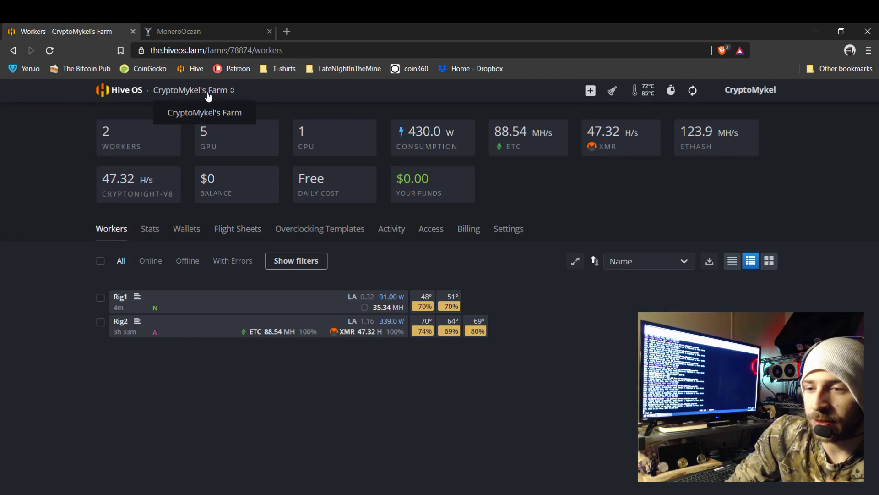
Step: On the farm's Flight Sheets page, choose ETH as the new flight sheet's coin
click(246, 237)
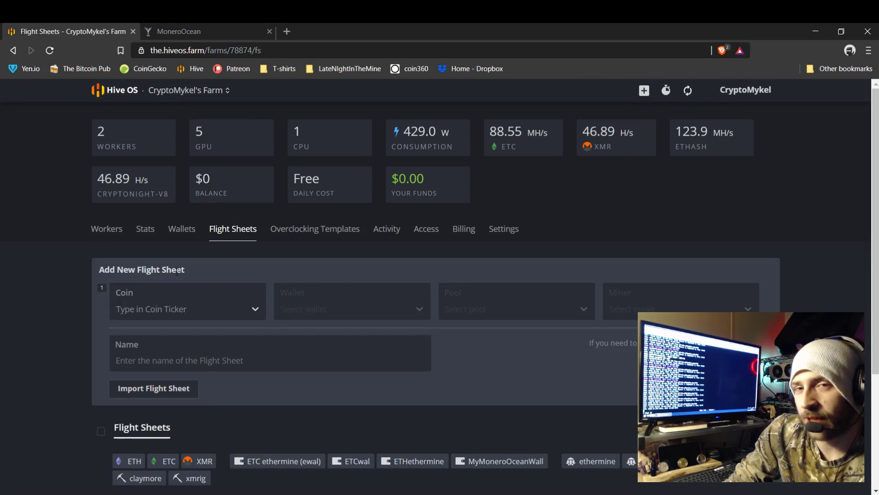
scroll(180, 273, down, 1)
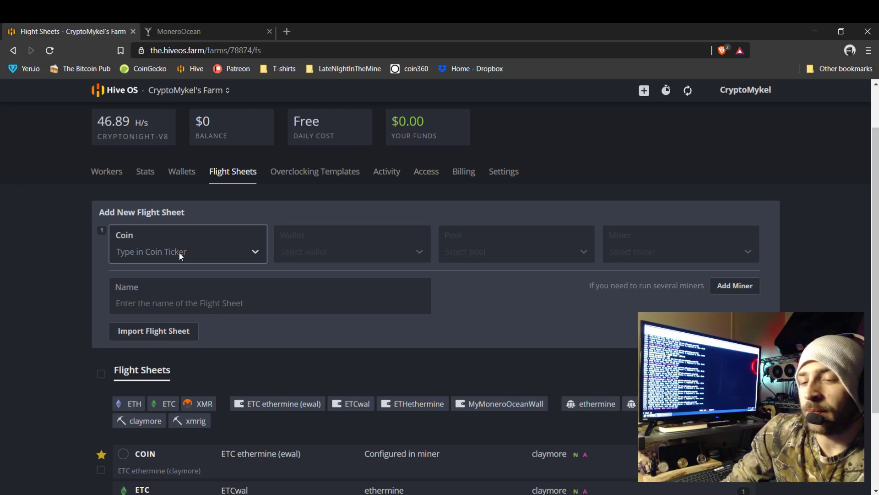
click(179, 252)
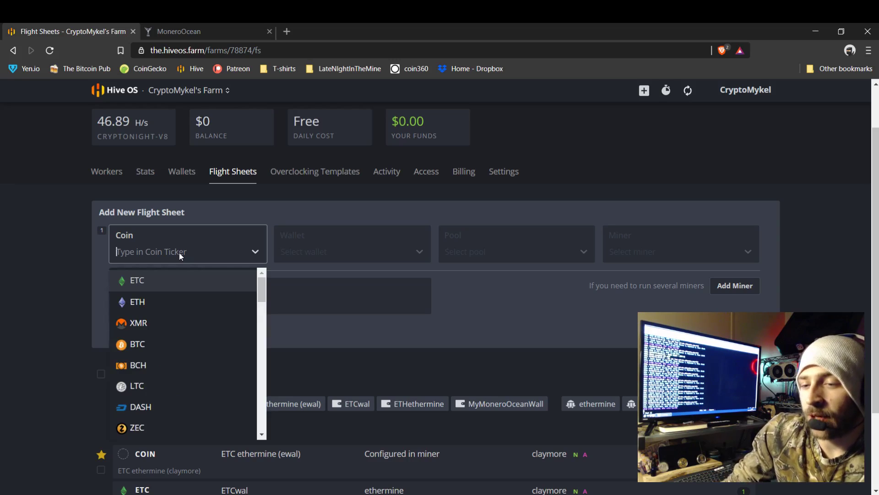
click(145, 304)
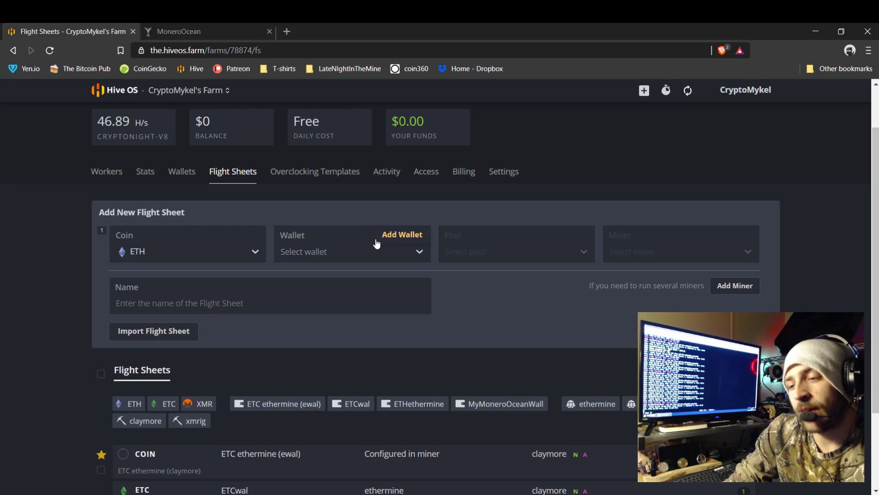
click(392, 236)
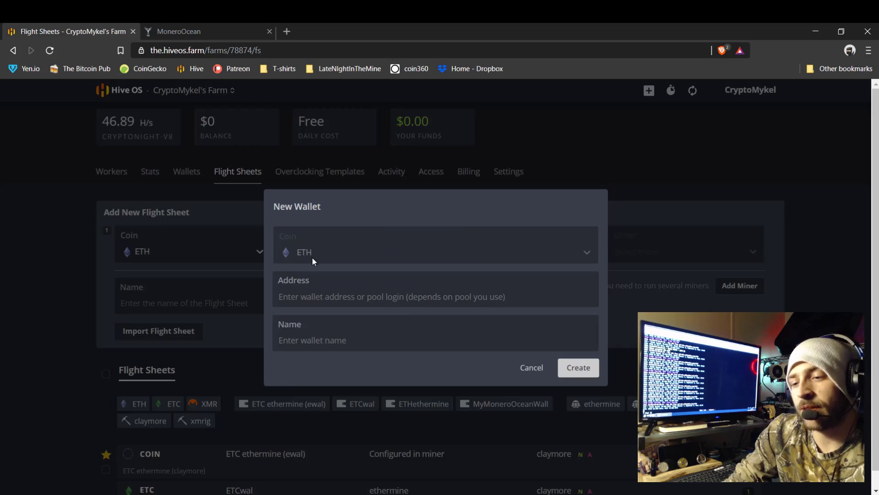
click(312, 296)
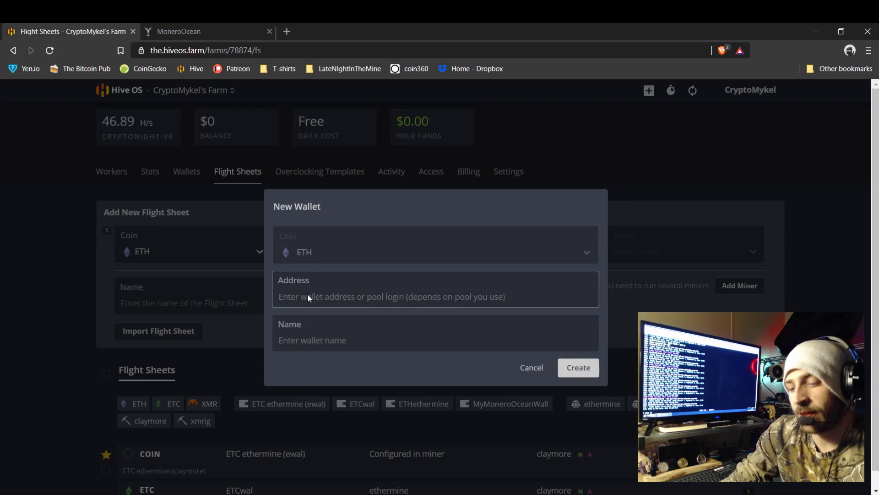
text(lkjhgfd)
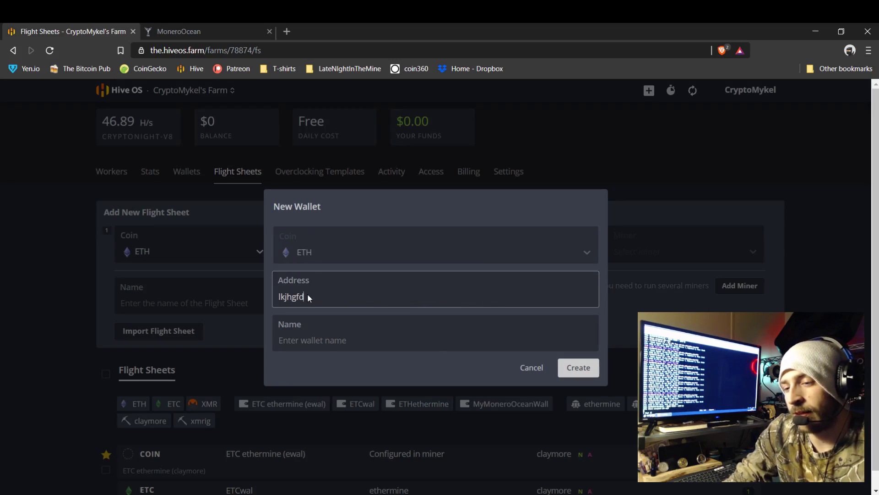
text(lkjhgfdlkjhgfdkjhgf)
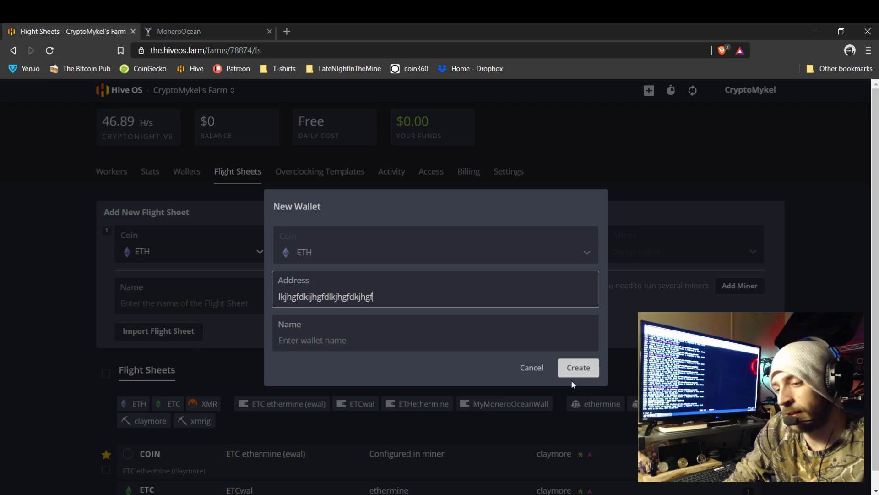
text(kjhgfdkjhgfds)
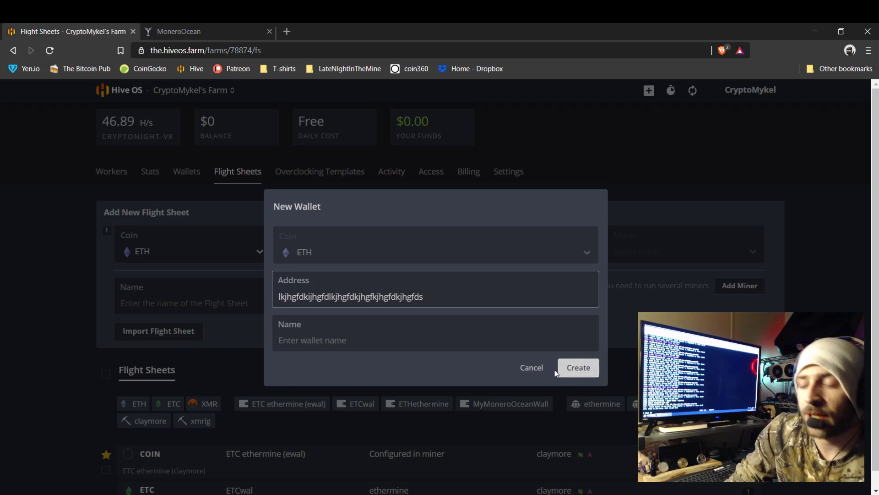
click(425, 344)
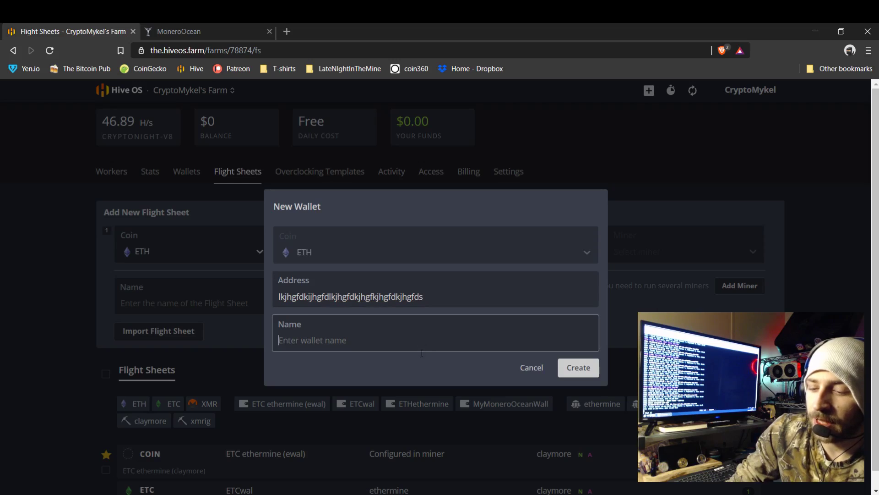
text(this)
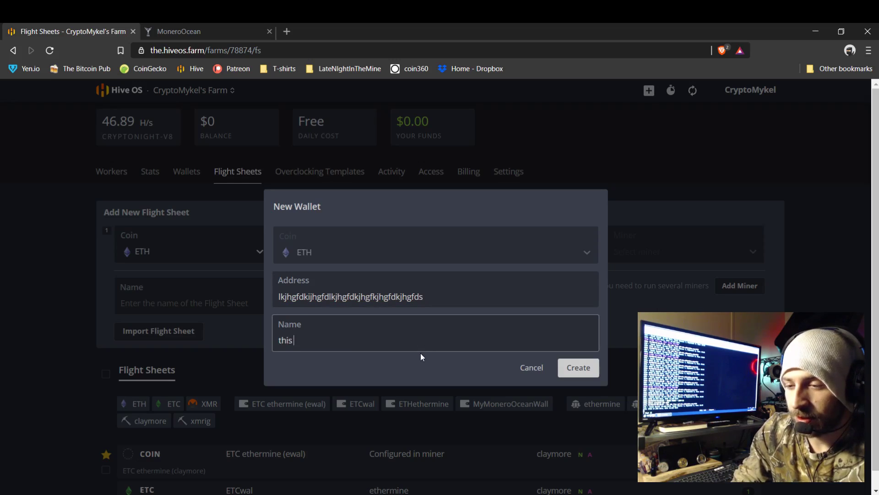
text( the wallet)
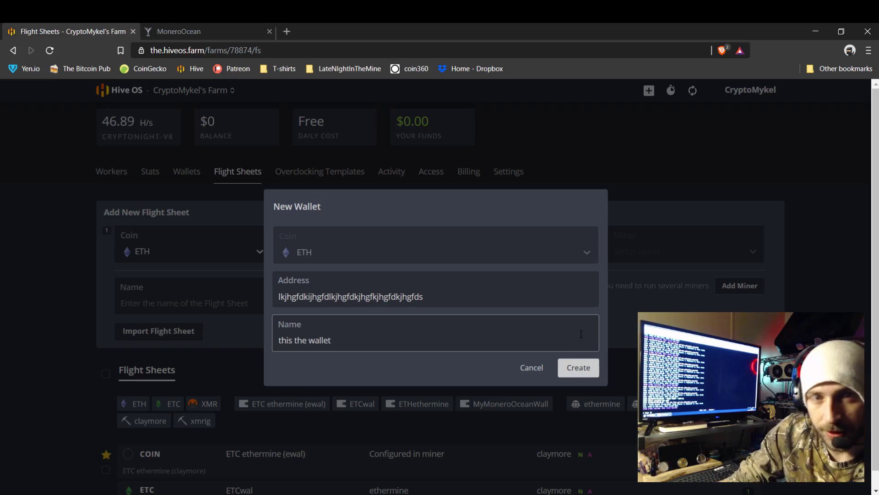
click(532, 371)
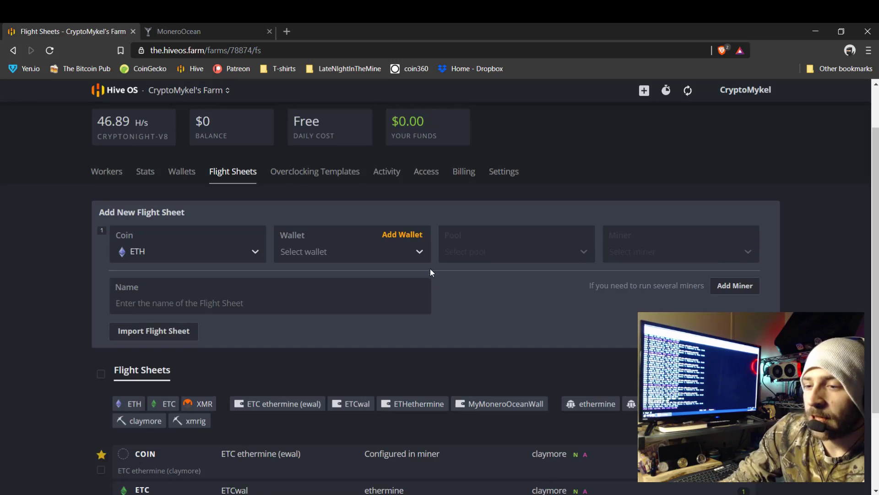
Step: Set the ETH row to the ETHethermine wallet and the ethermine pool's US East server
click(397, 255)
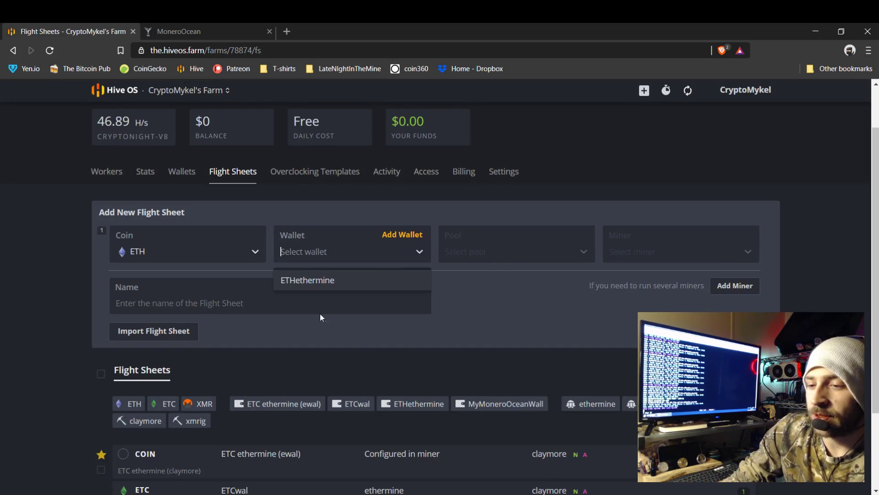
click(321, 281)
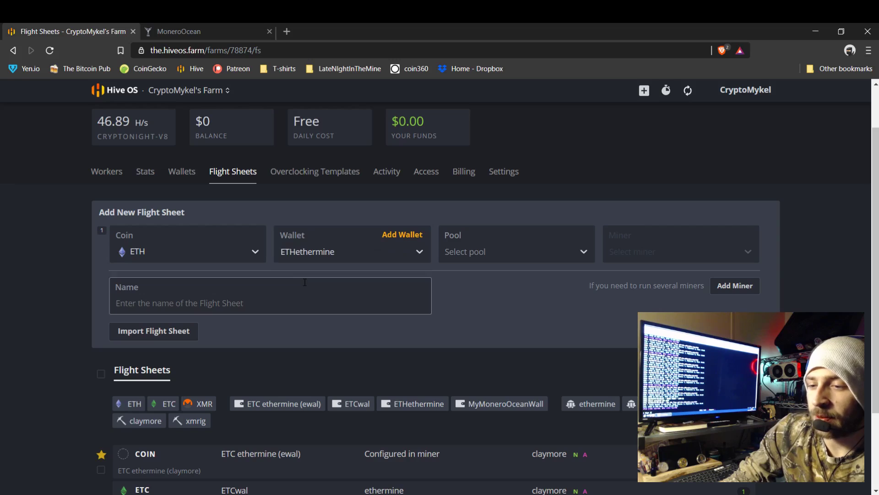
click(583, 253)
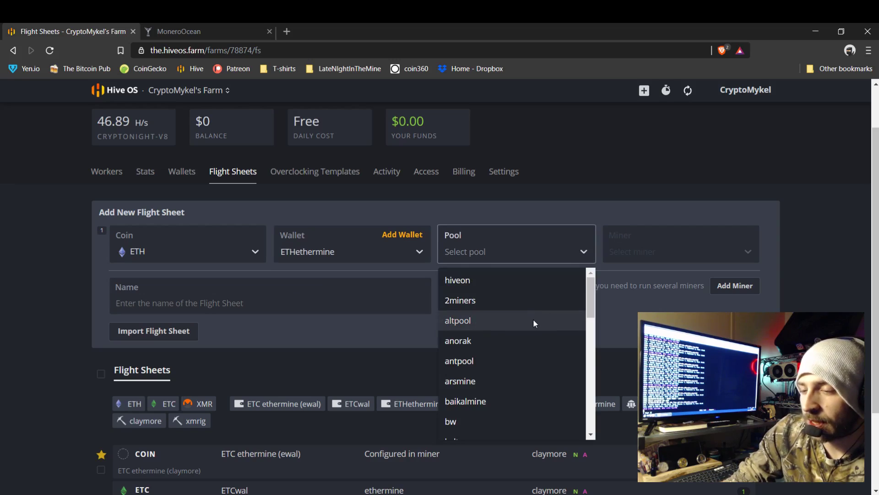
scroll(527, 315, down, 4)
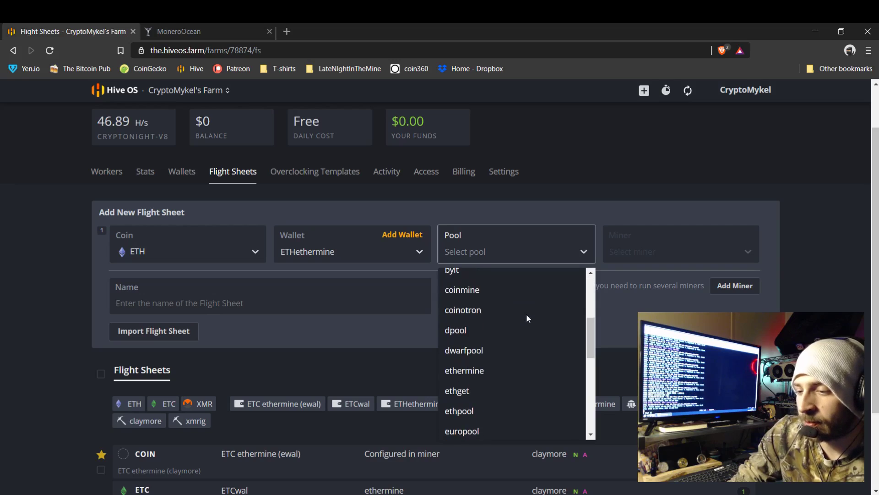
click(516, 372)
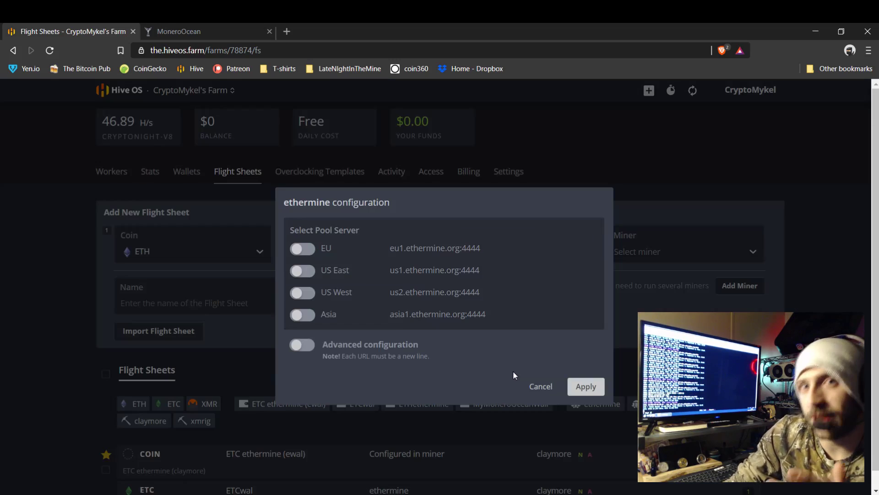
click(311, 274)
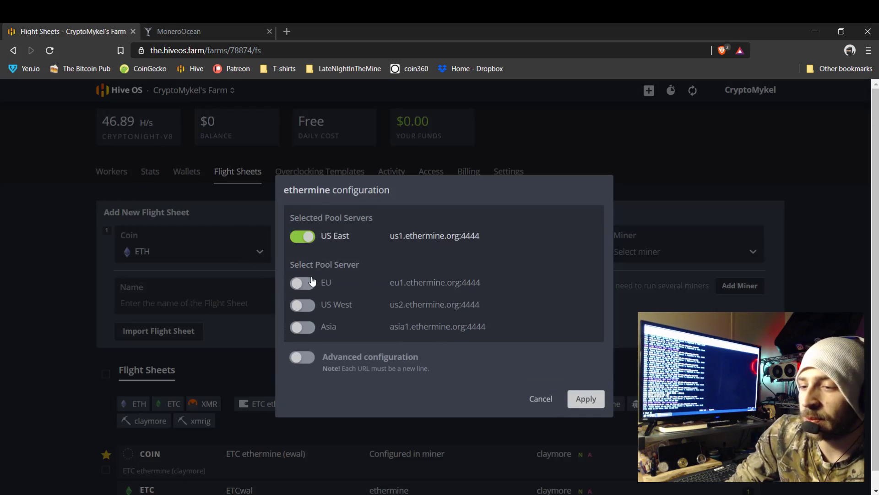
click(585, 398)
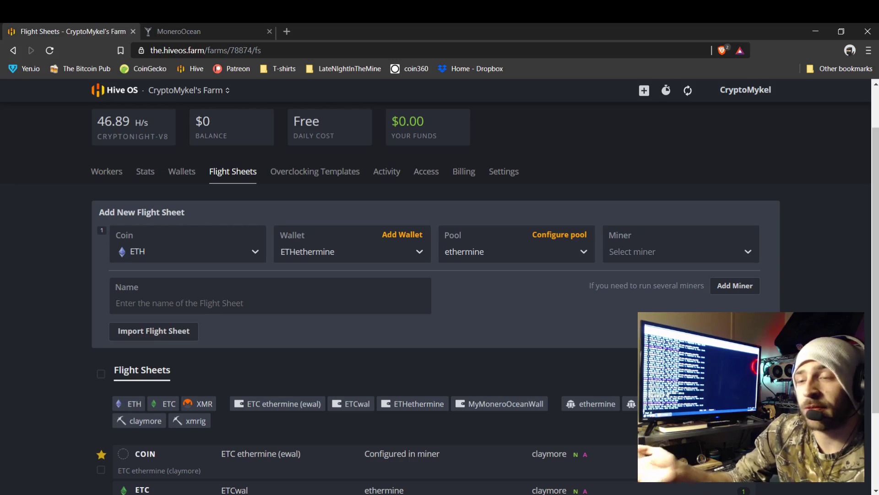
Step: Set the ETH row's miner to claymore with Don't use dual as the dual coin
click(690, 251)
click(679, 283)
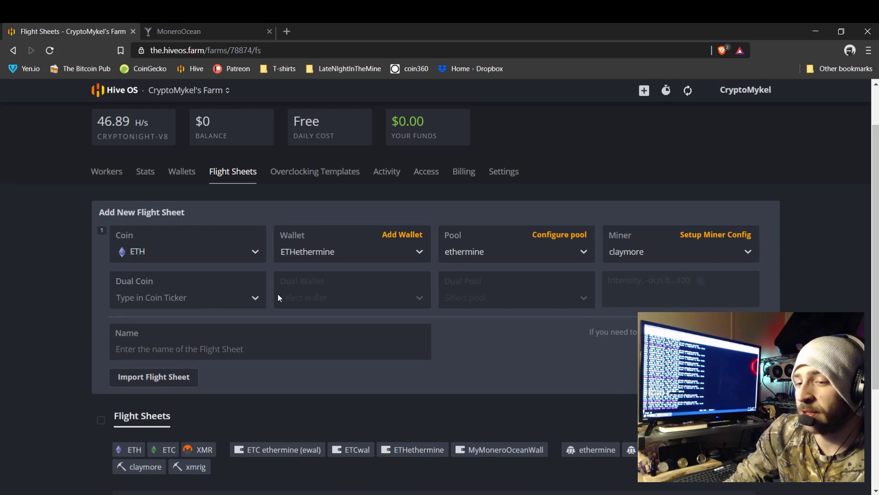
click(178, 302)
scroll(178, 437, down, 3)
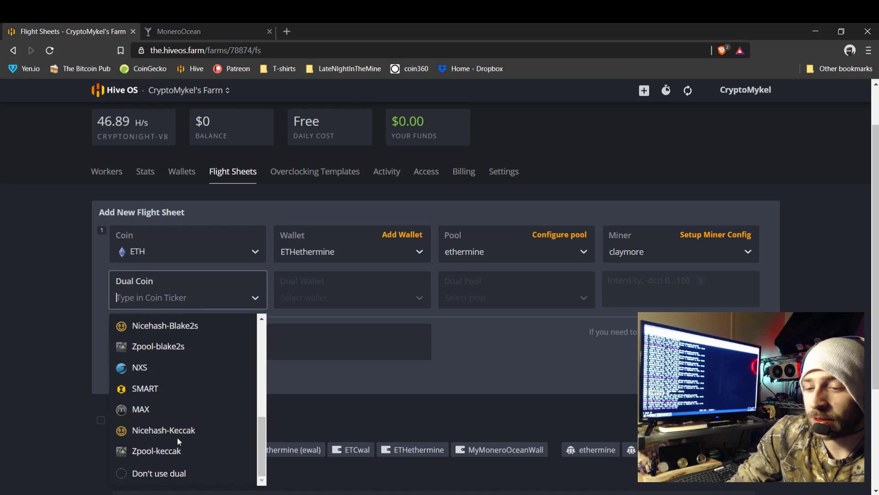
click(180, 473)
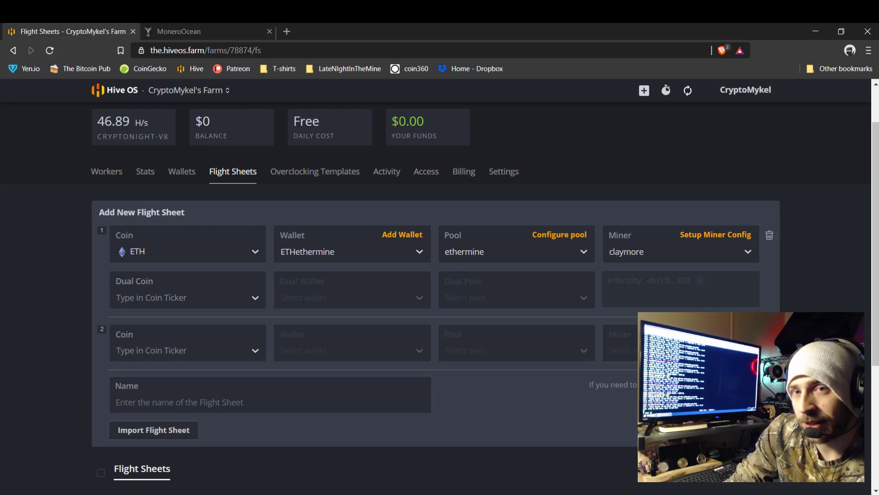
Step: Set row 2's coin to XMR, then fill in an XMR wallet named 'MONERO' and cancel it
click(211, 351)
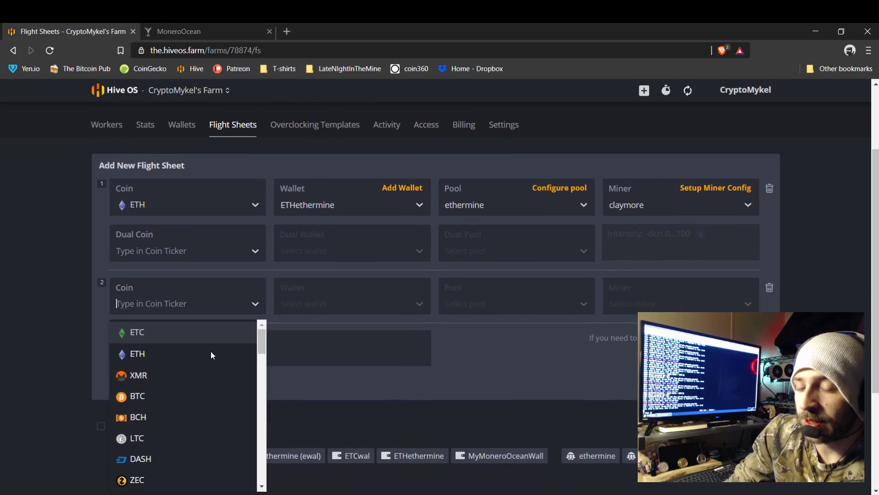
click(155, 376)
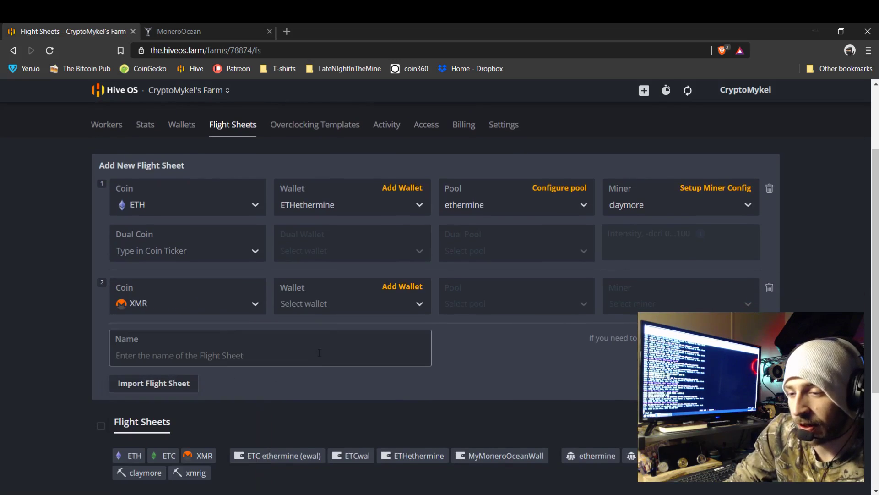
click(410, 294)
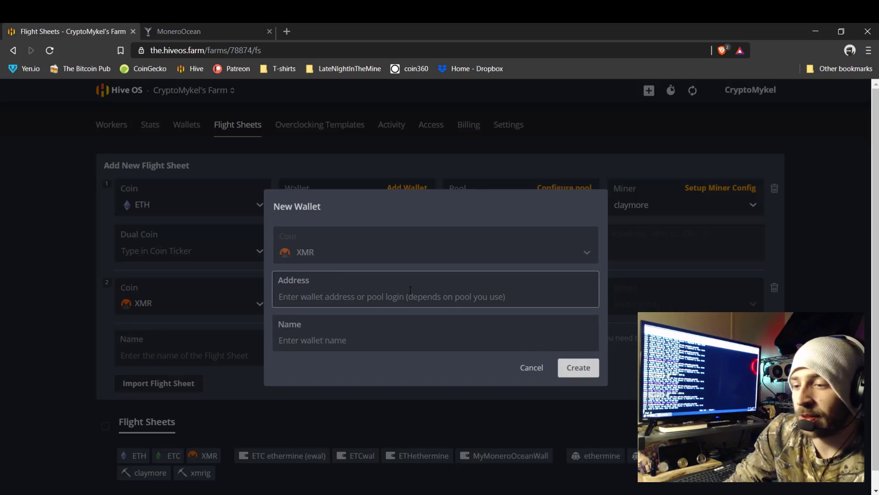
text(sdfghj)
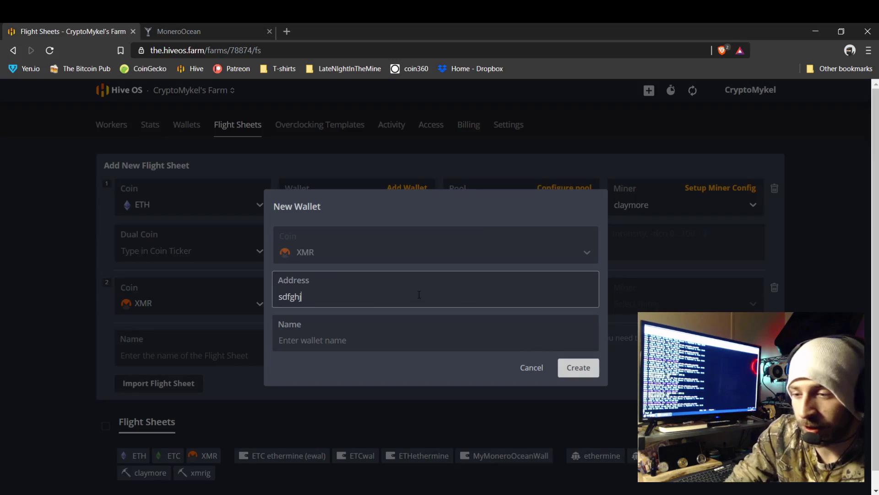
text(dfghjklertyuiotyhuj4567890)
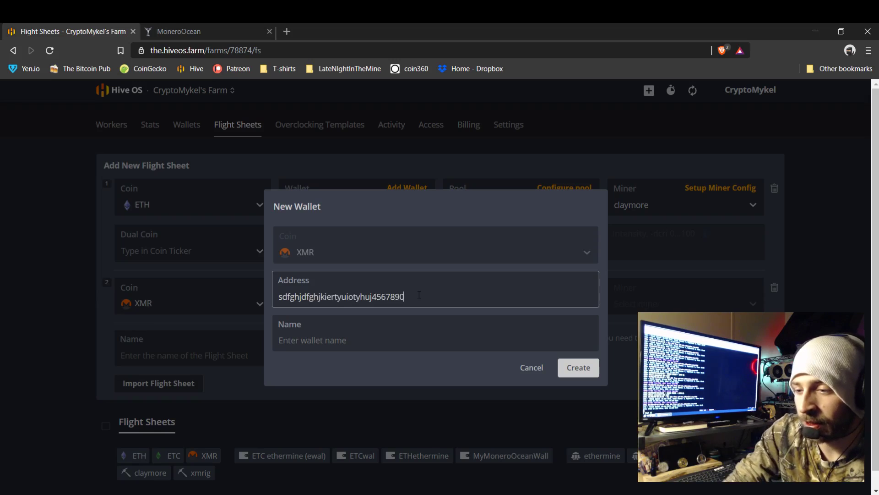
click(412, 330)
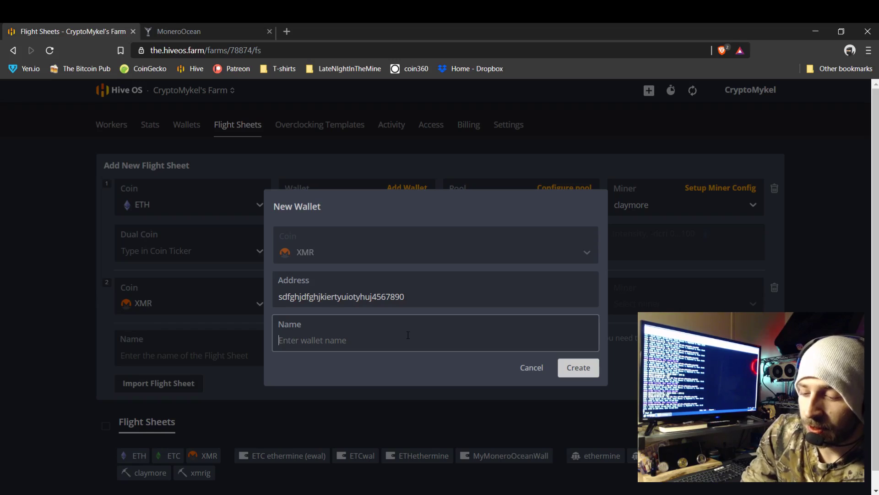
text(MON)
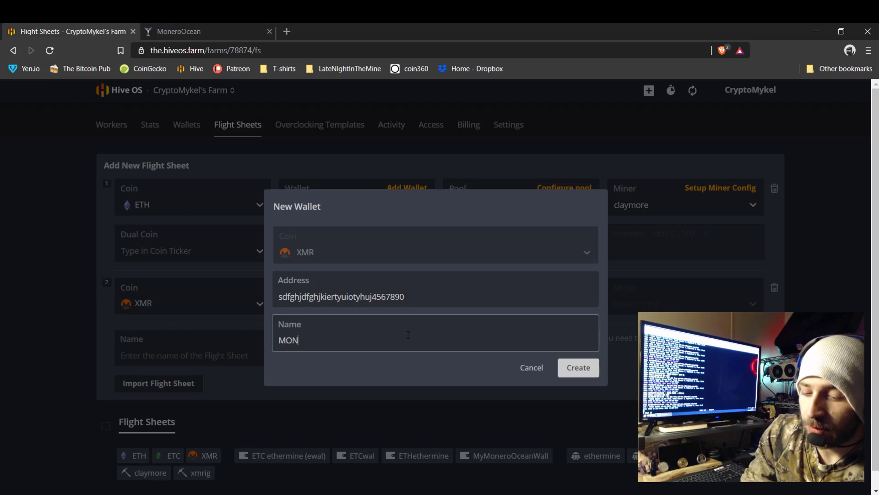
text(ERO)
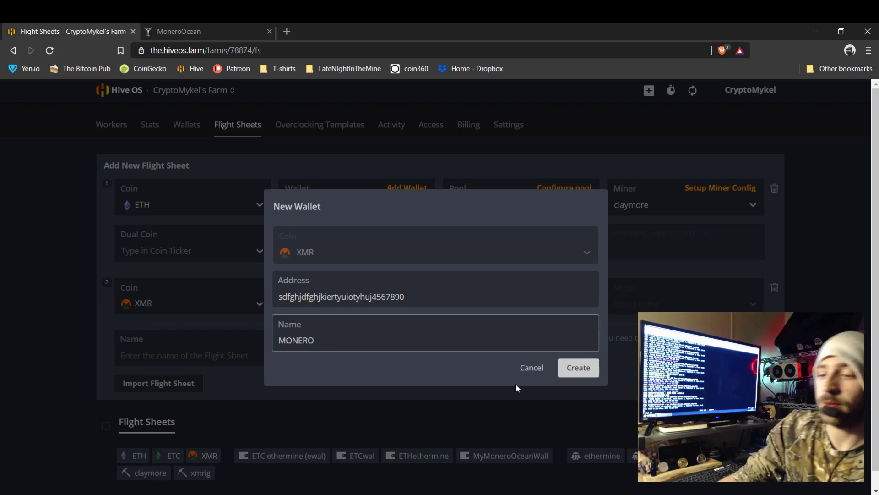
click(519, 368)
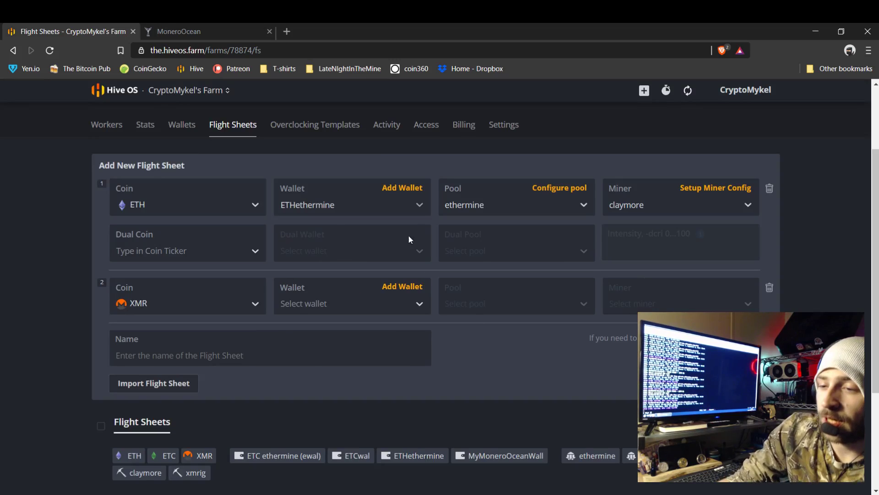
Step: Give the XMR row the MyMoneroOceanWall wallet and moneroocean pool on gulf.moneroocean.stream:10001
click(397, 305)
click(343, 336)
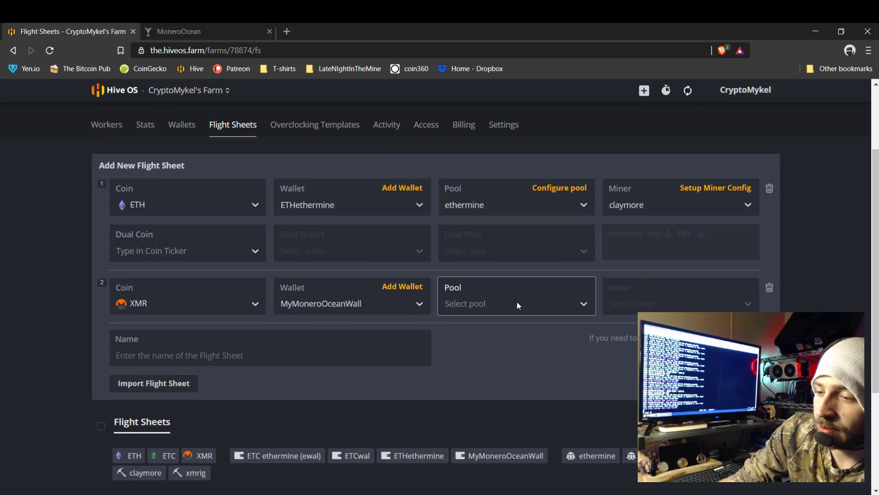
click(522, 303)
scroll(535, 361, down, 2)
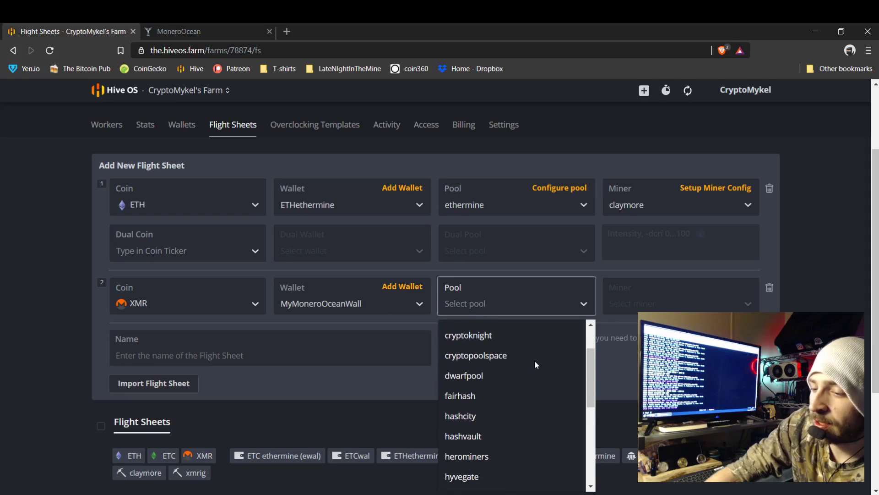
scroll(543, 361, down, 3)
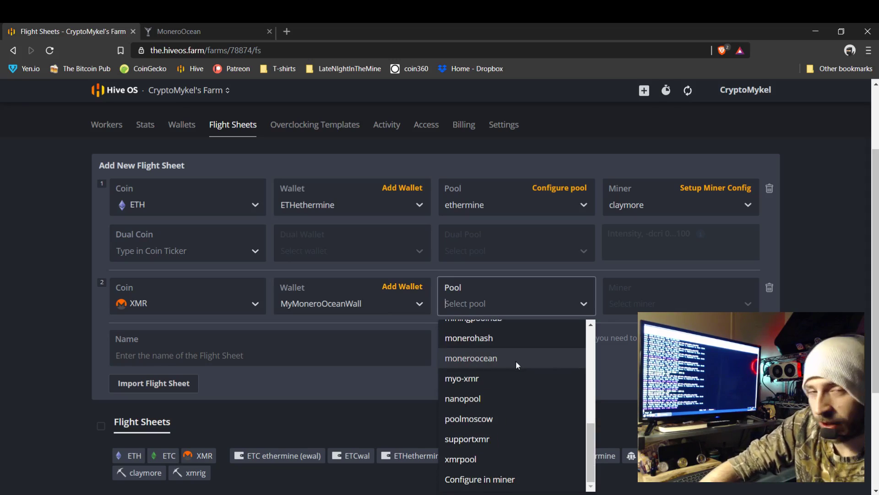
click(516, 361)
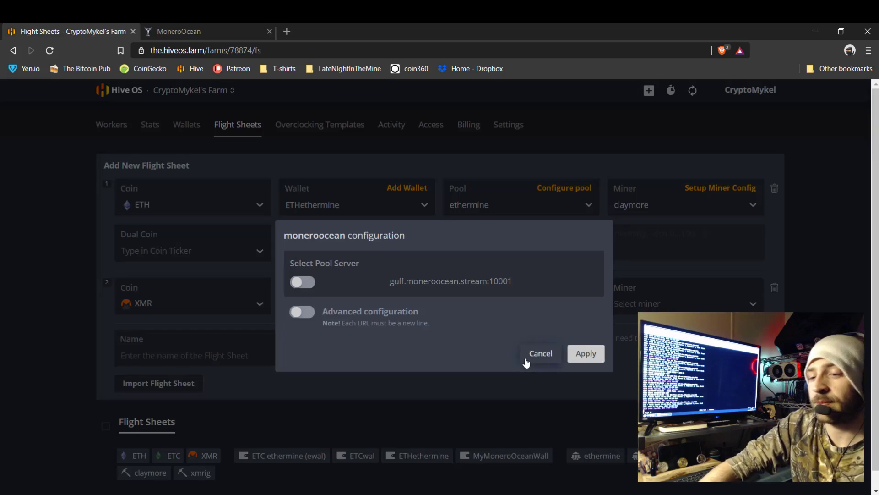
click(301, 282)
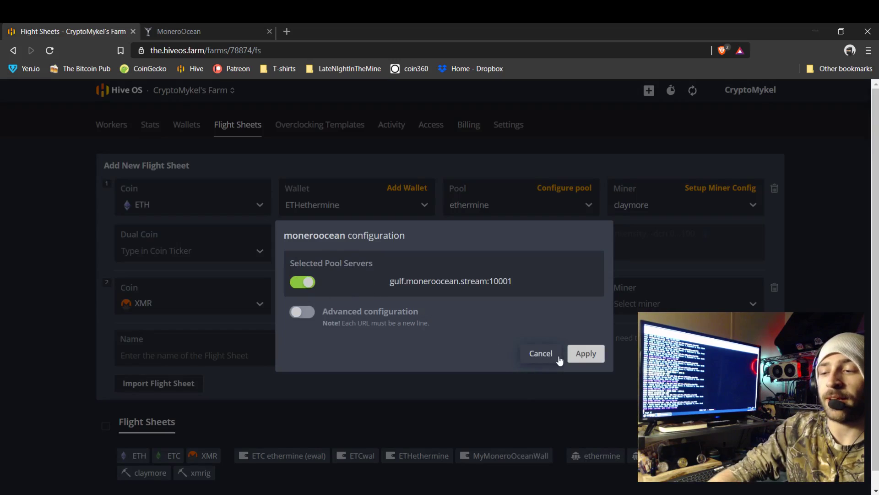
click(580, 353)
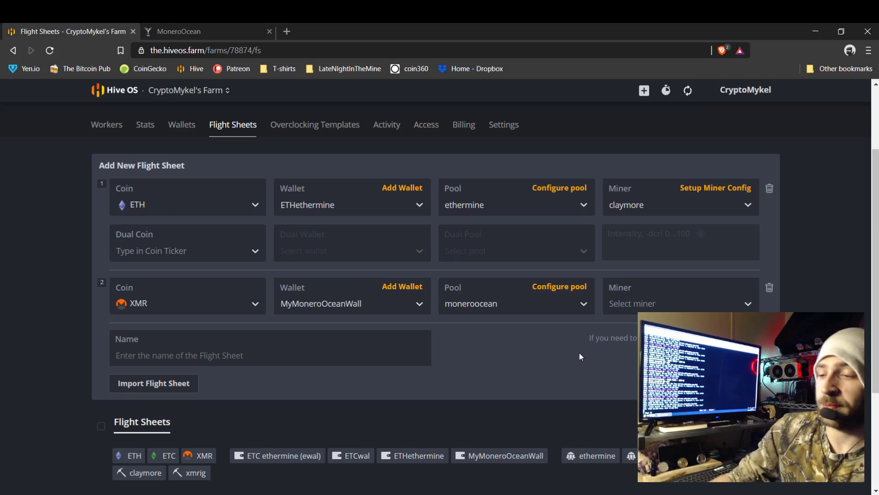
Step: Set the XMR row's miner to xmrig and append a colon plus an e-mail address to its Pass field
click(719, 304)
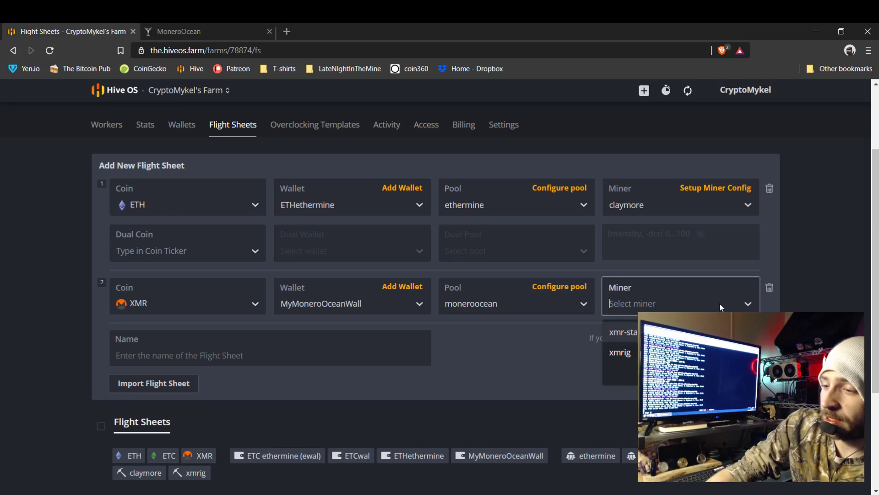
click(631, 356)
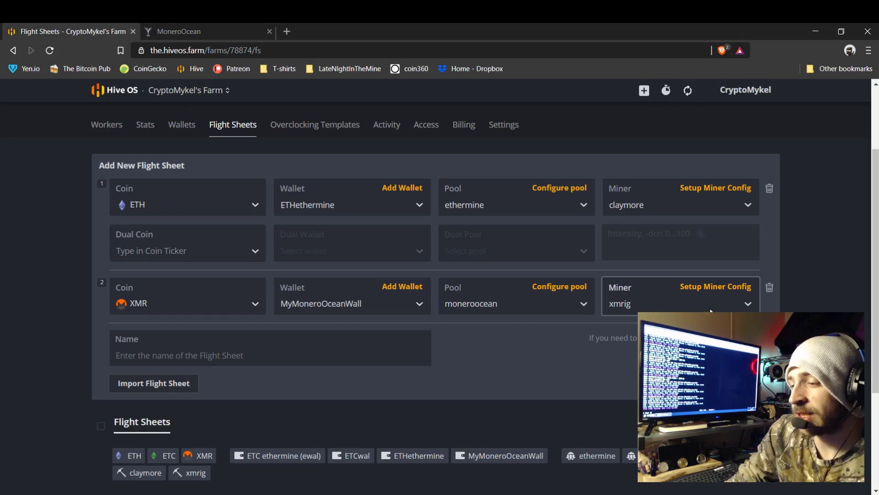
click(731, 291)
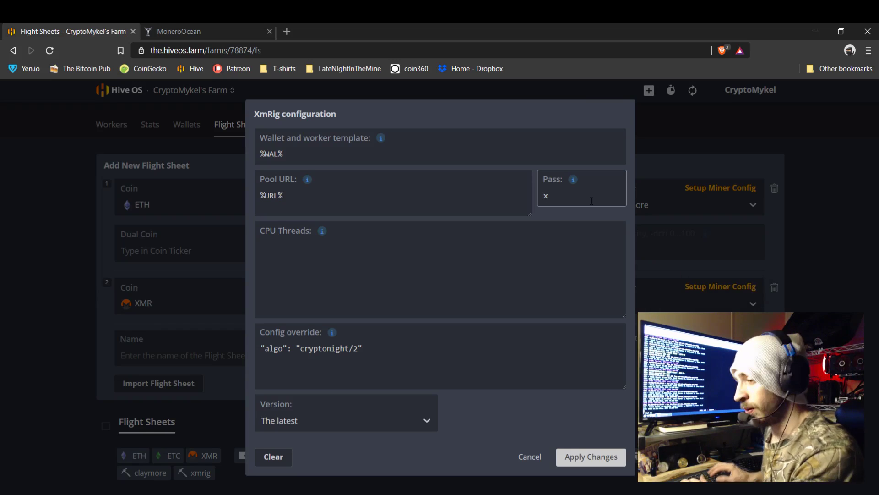
text(:)
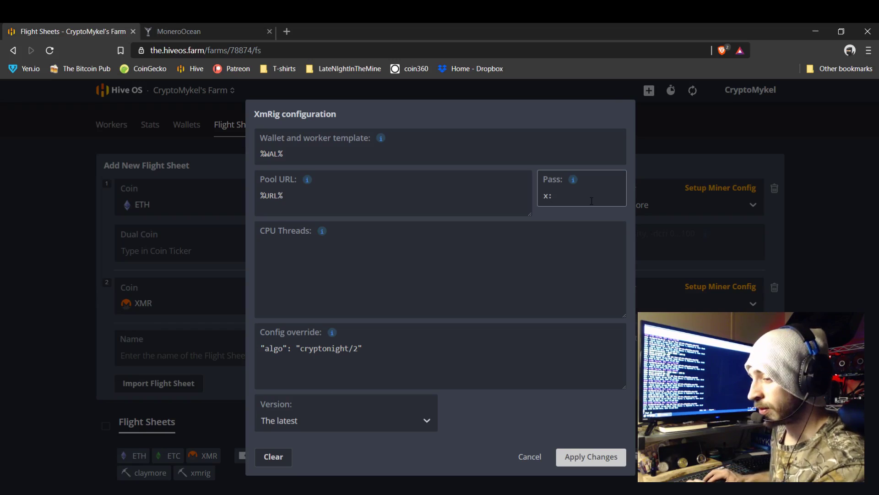
text(em)
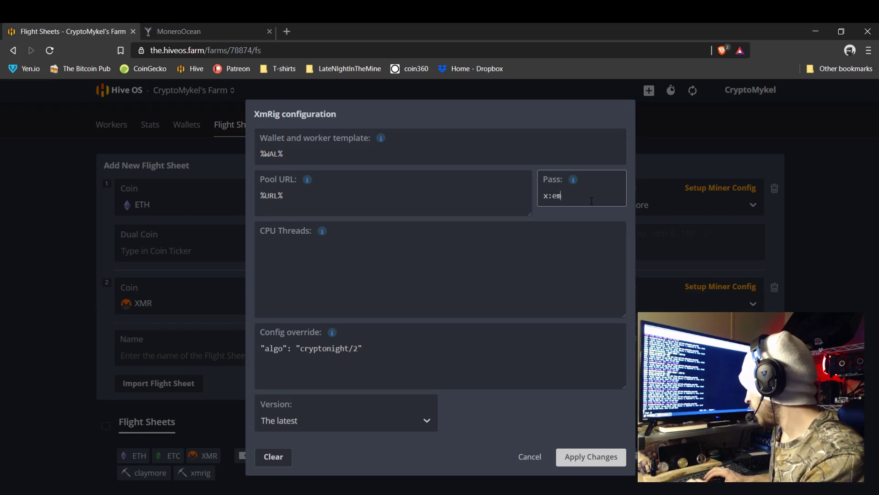
text(ail)
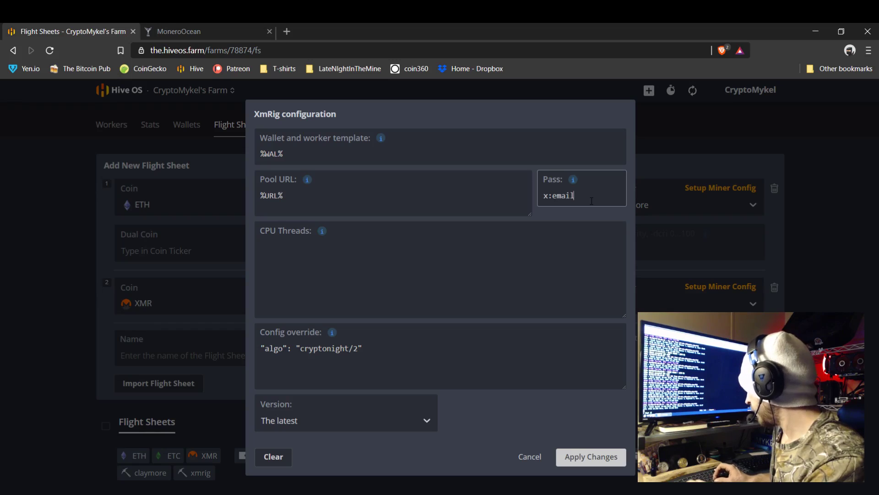
text(@gmail.)
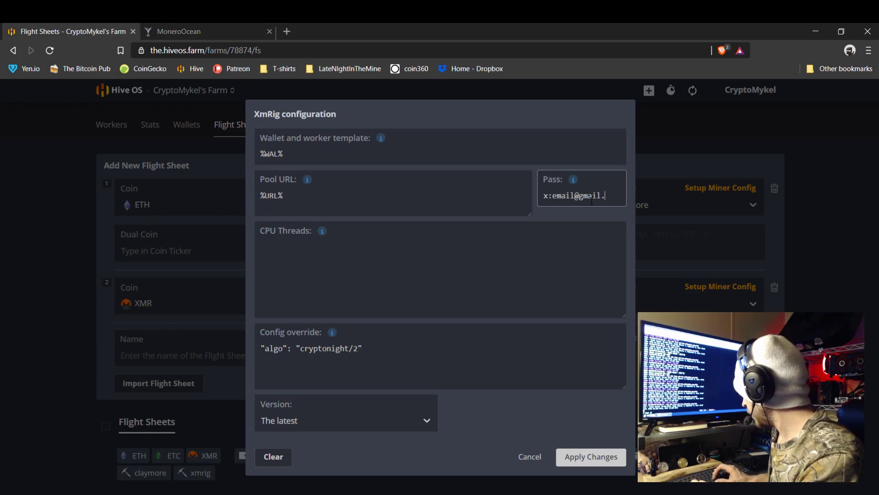
text(com)
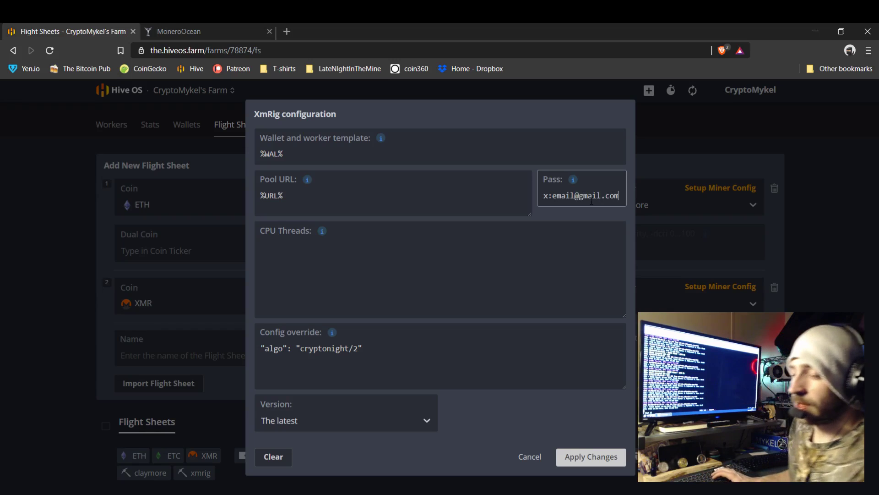
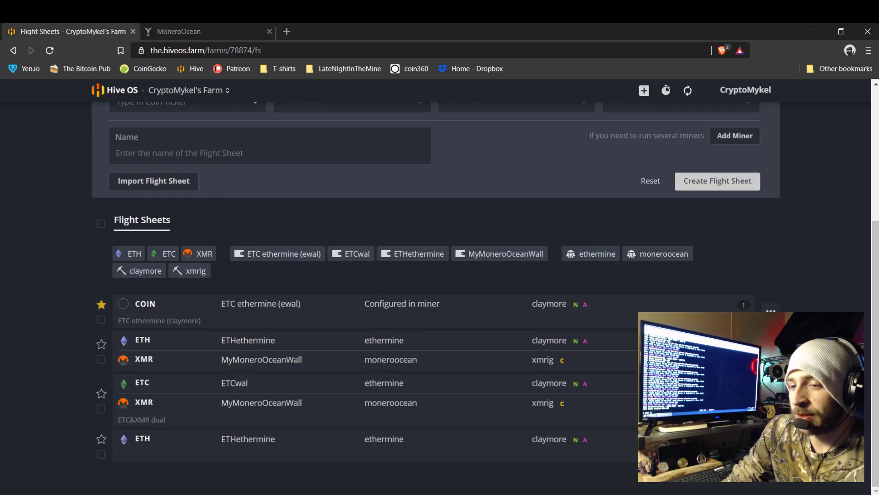
Step: Open Rig1's flight sheet settings, showing its current ETC ethermine (claymore) sheet and the other sheets
scroll(520, 292, up, 4)
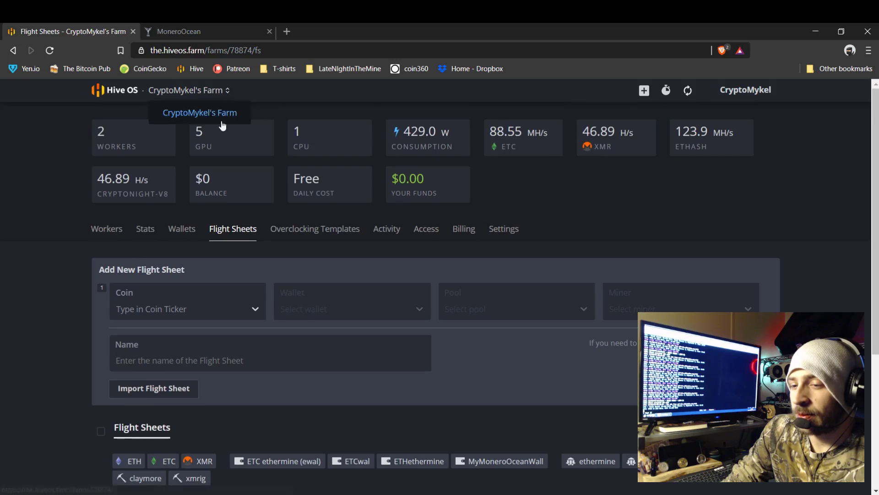
click(108, 229)
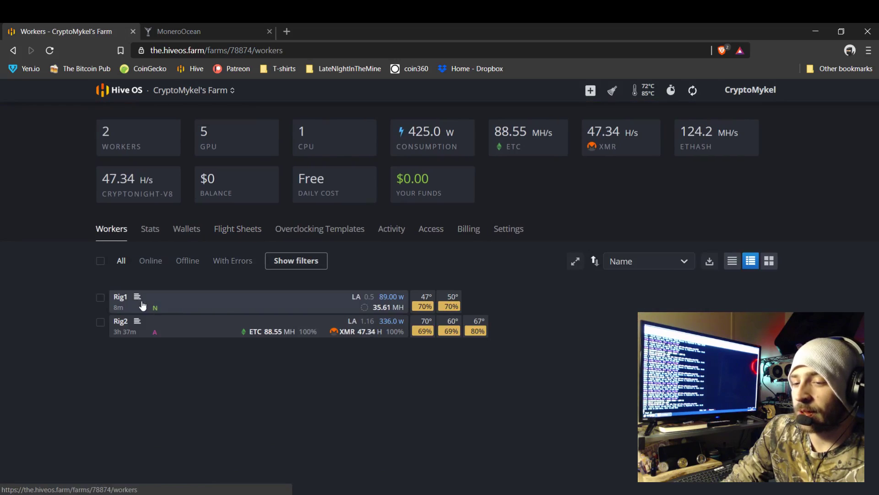
click(121, 296)
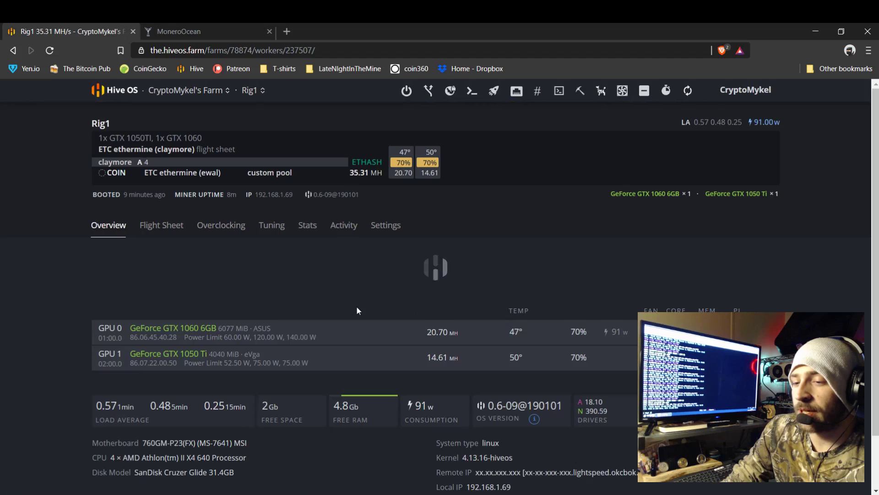
scroll(387, 257, down, 2)
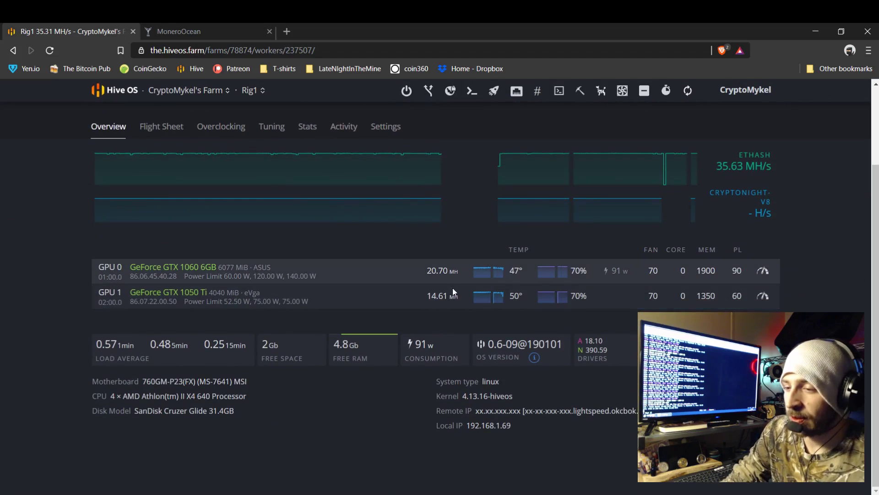
scroll(228, 247, up, 2)
click(171, 223)
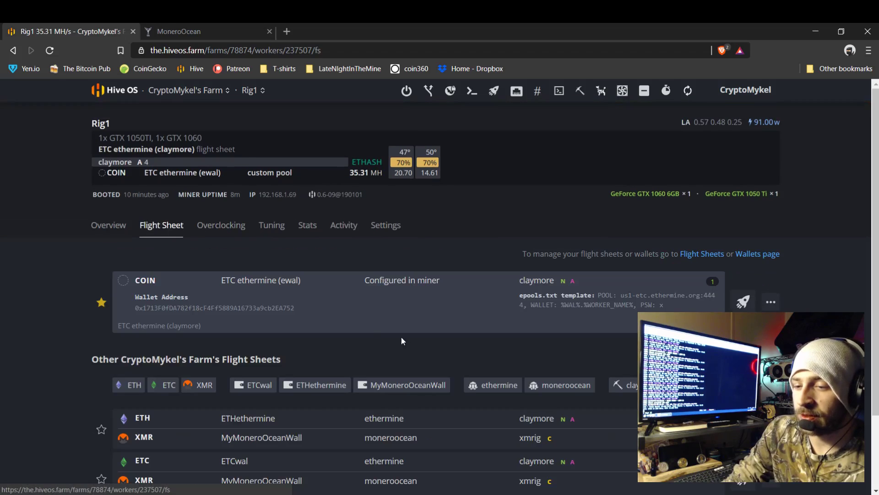
Step: Shut down Rig1 from its power options and confirm the shutdown
scroll(27, 345, down, 2)
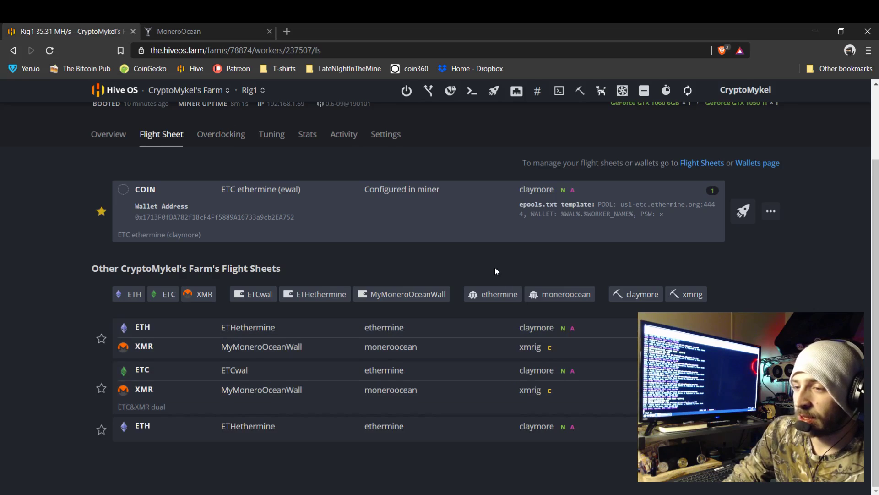
scroll(494, 266, up, 2)
click(406, 91)
click(447, 139)
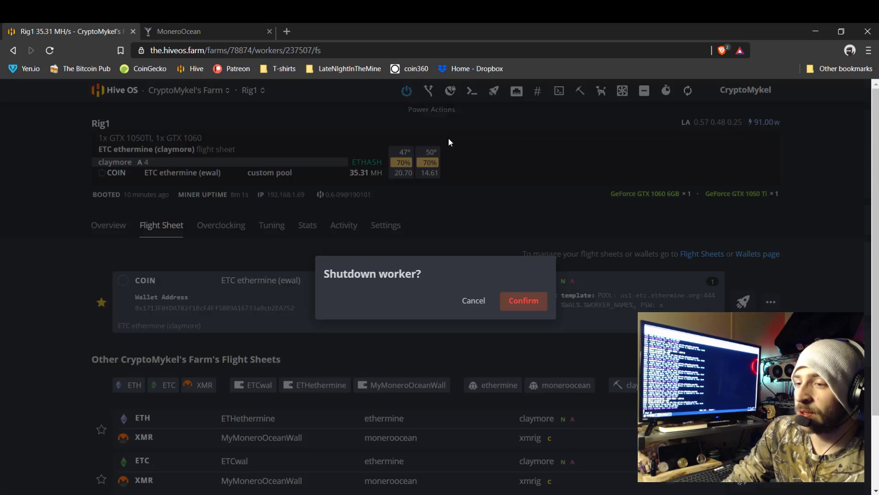
click(530, 307)
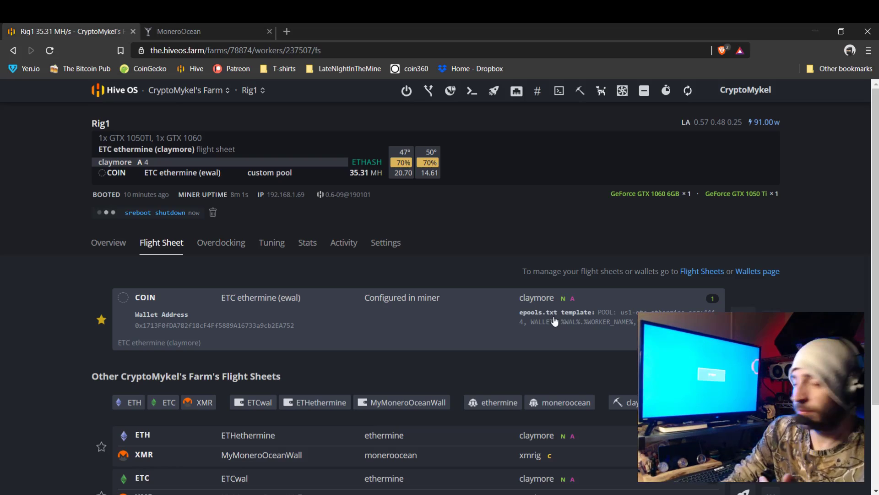
Step: Apply the ETC&XMR dual flight sheet to Rig1
scroll(555, 322, down, 3)
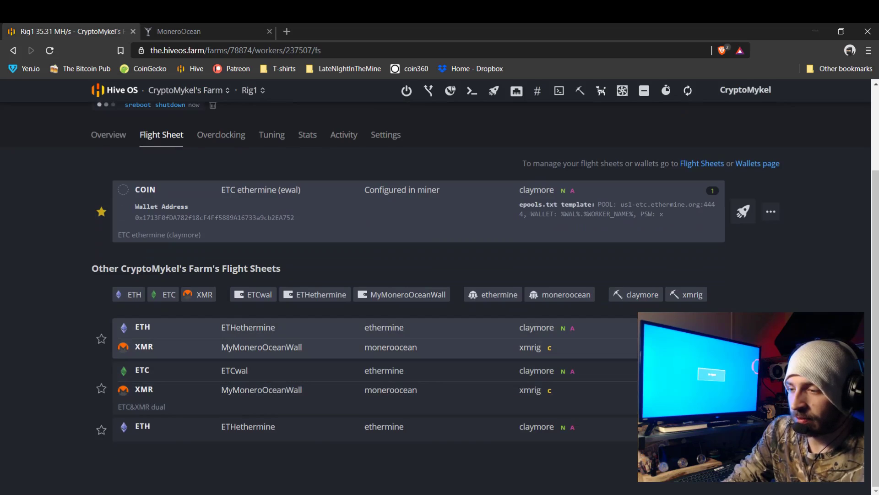
click(743, 388)
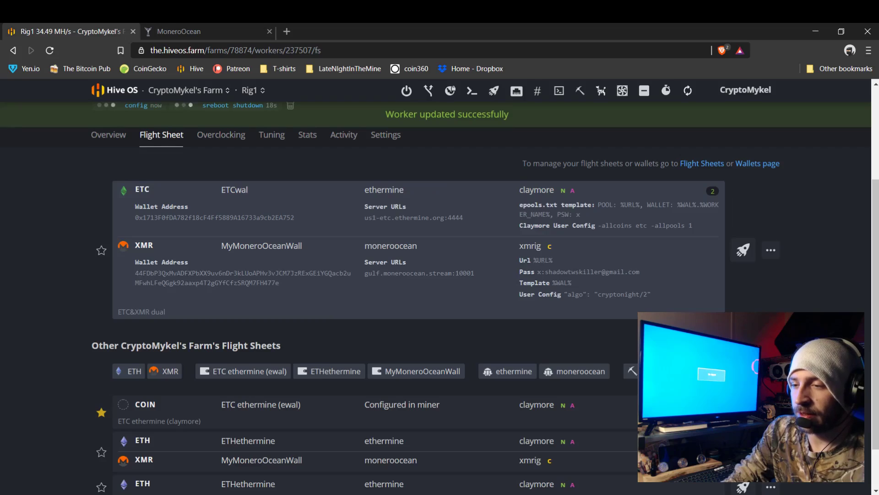
scroll(481, 297, up, 4)
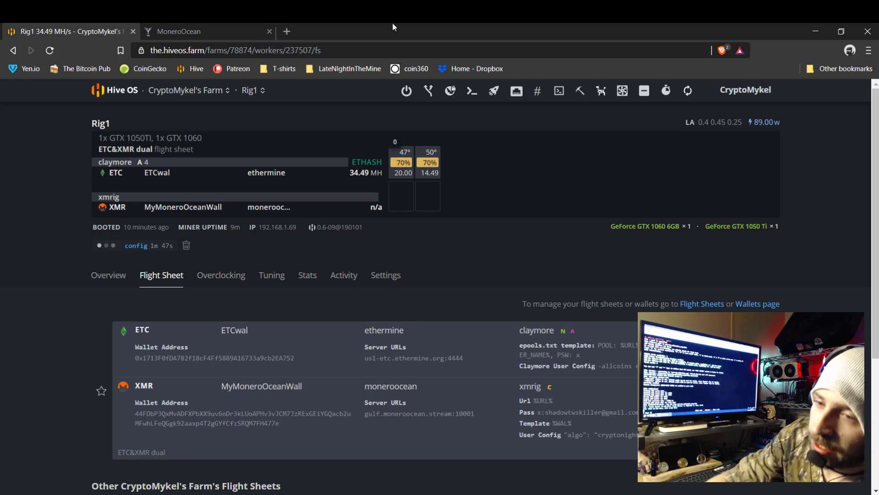
Step: After the reboot, reload Rig1's page to see ETC at 21.05 MH/s and XMR at 9.190 H/s
click(48, 51)
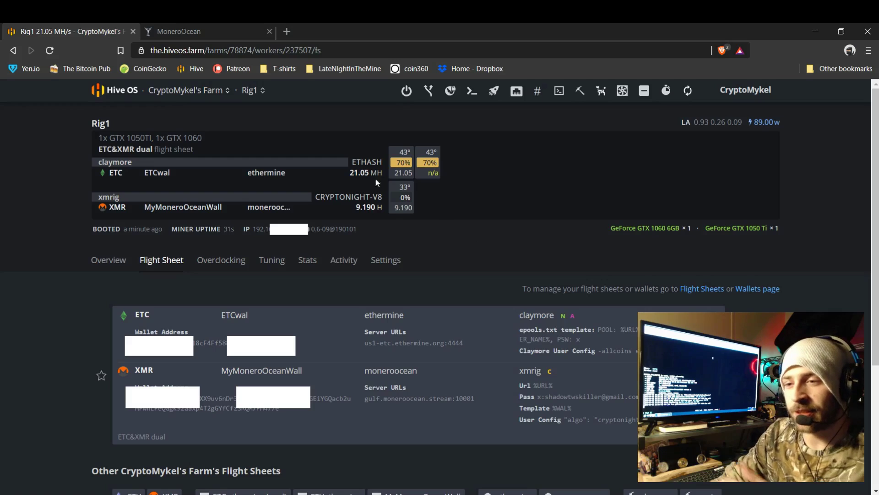
Step: Verify in the farm workers list that Rig1 mines ETC at 35.63 MH and XMR at 9.220 H
click(53, 51)
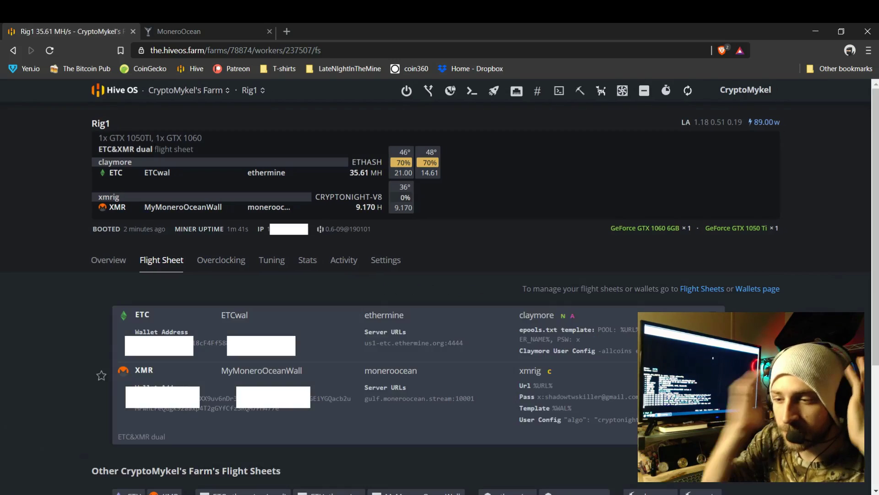
click(112, 260)
scroll(355, 295, down, 3)
scroll(354, 299, up, 3)
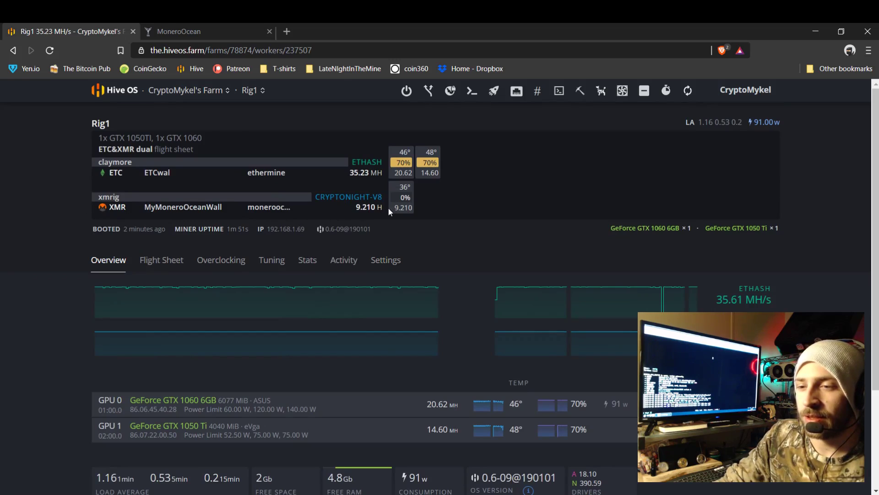
click(177, 90)
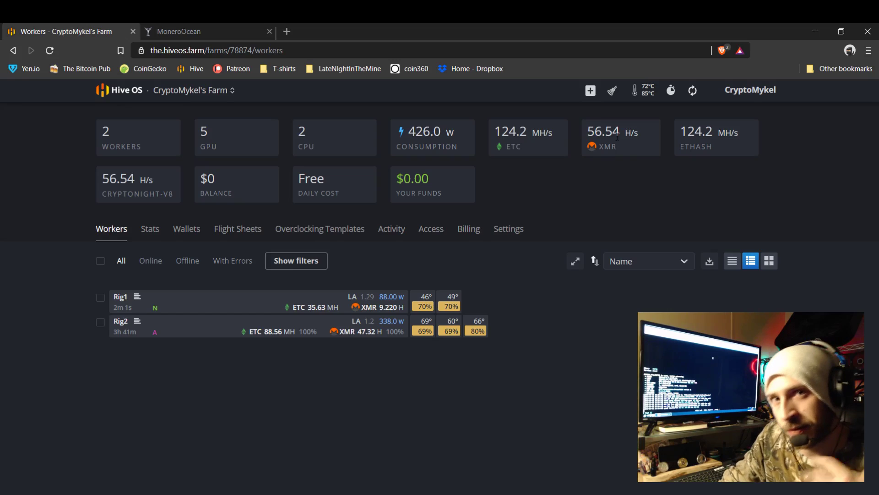
click(176, 26)
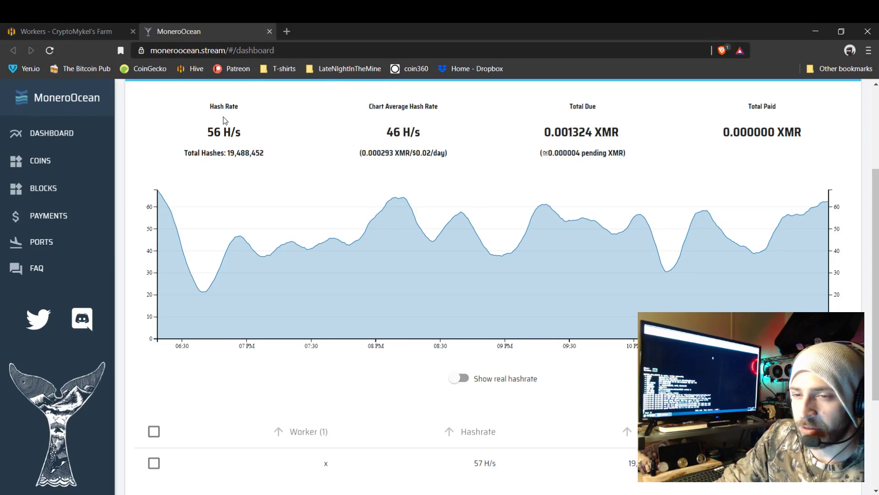
Step: Refresh MoneroOcean to check worker x at 62 H/s, 56 H/s hash rate, and 0.001324 XMR due
click(50, 50)
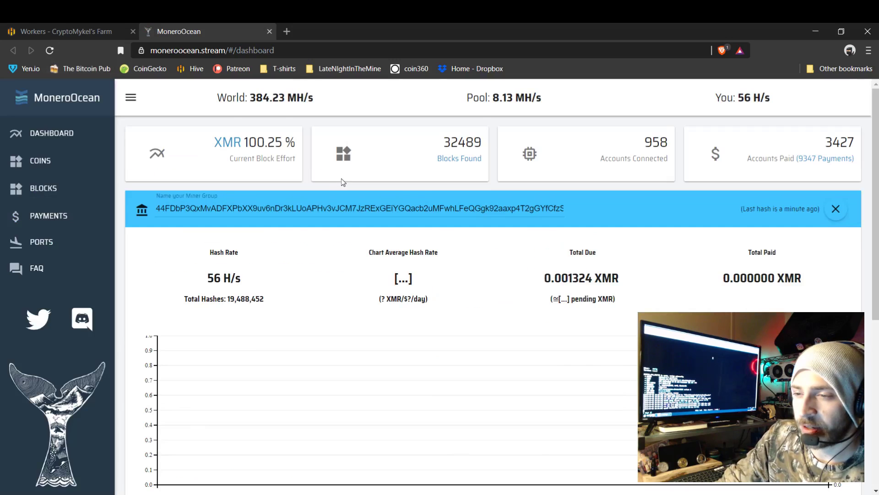
scroll(432, 218, down, 5)
scroll(432, 218, up, 1)
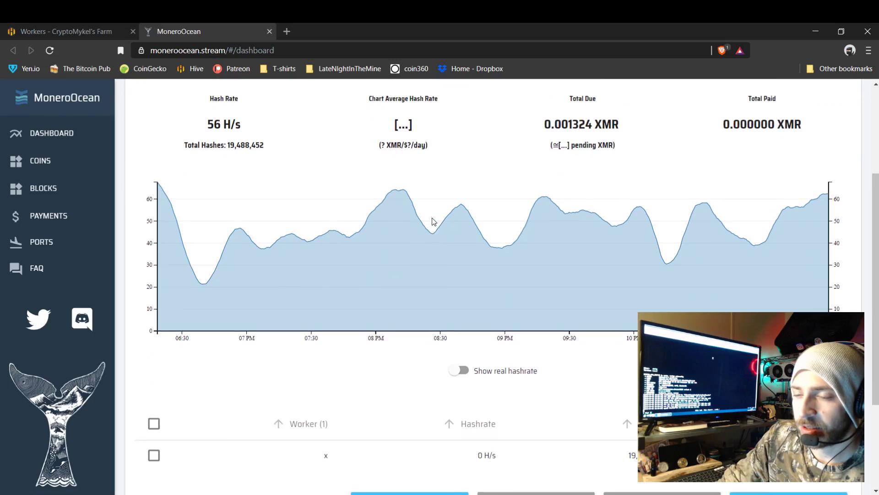
scroll(432, 218, down, 1)
mouse_move(426, 184)
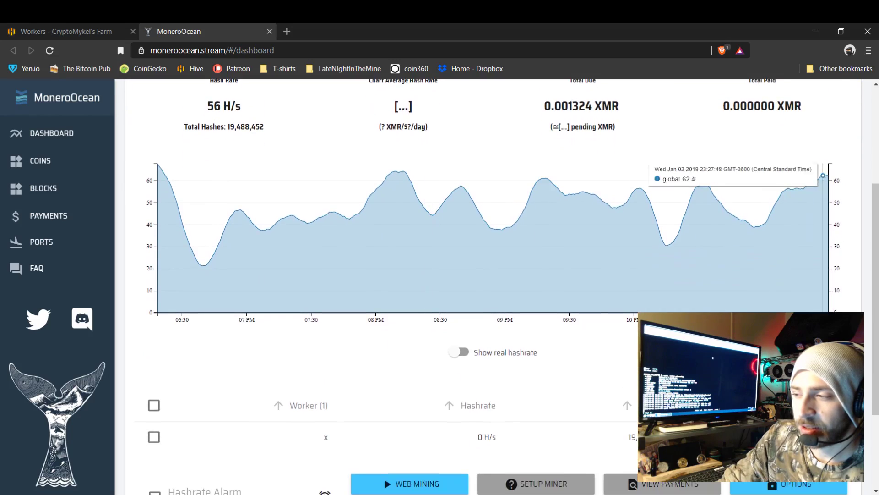
drag(875, 194, 876, 189)
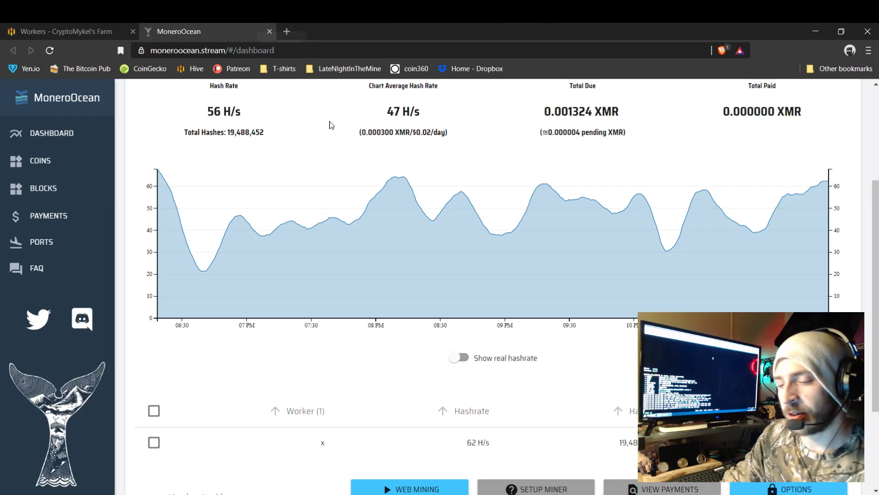
mouse_move(269, 494)
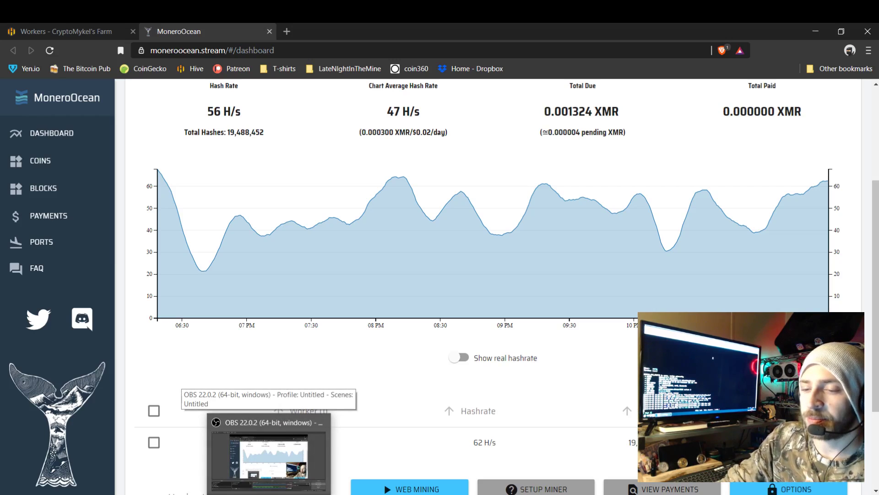
click(269, 454)
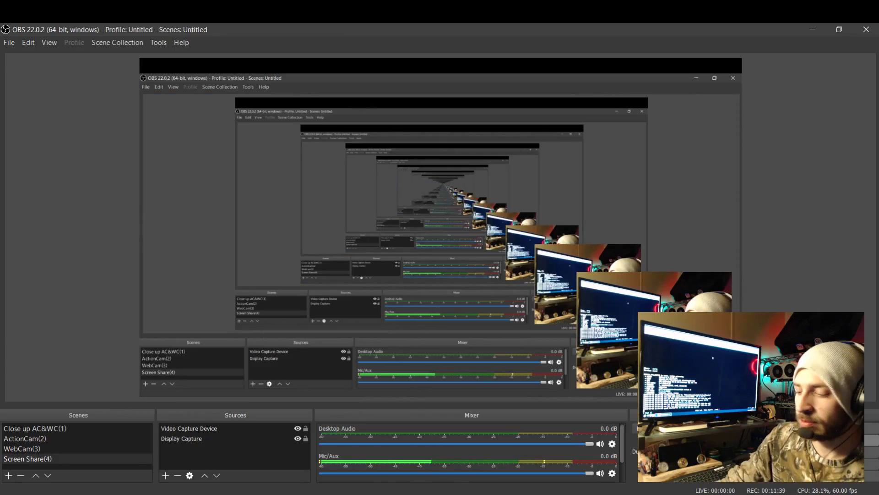